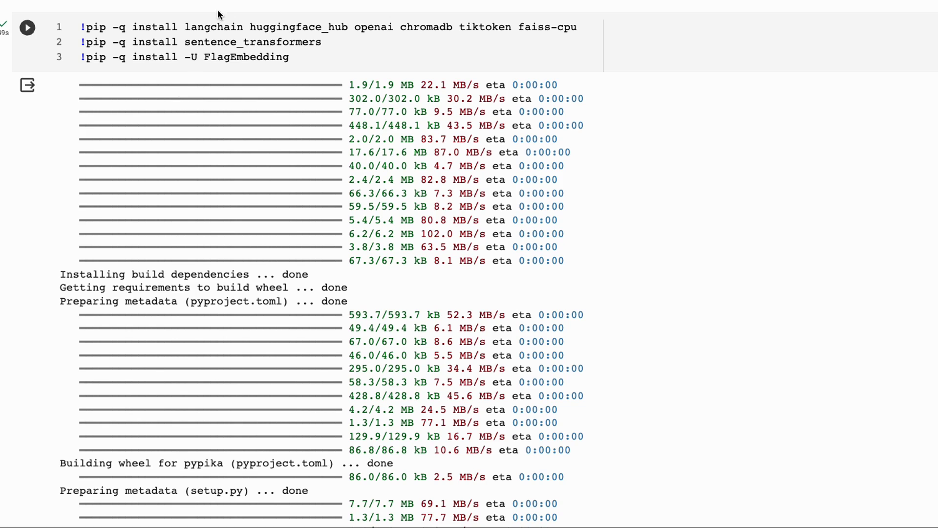
scroll(395, 10, "down", 1)
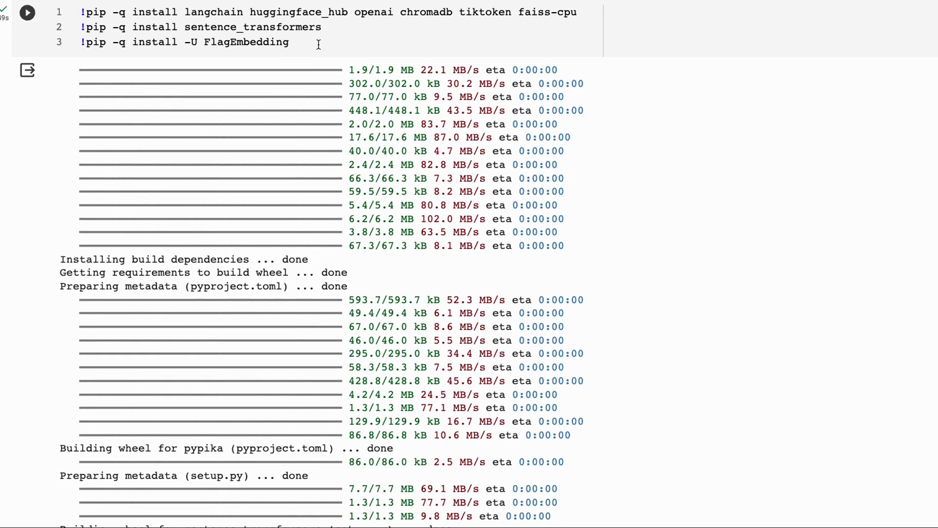
scroll(224, 43, "down", 2)
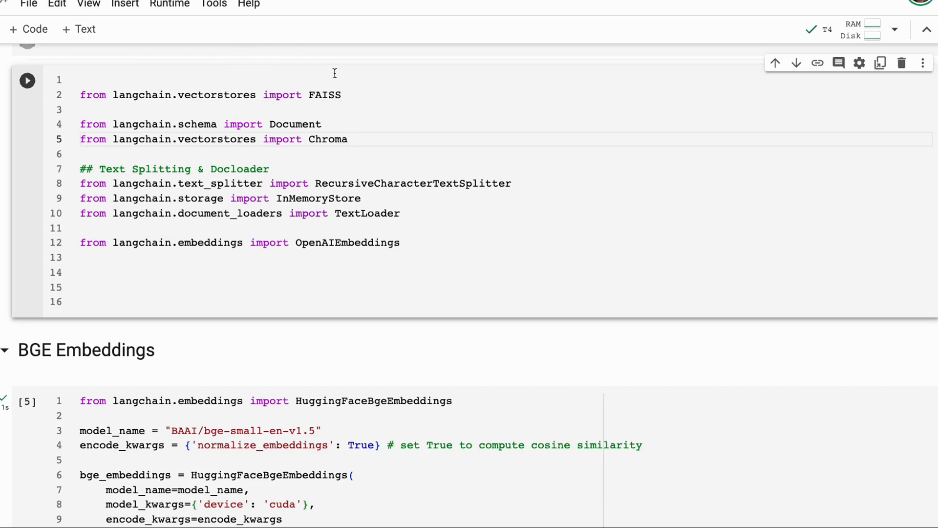
key("ctrl+s")
scroll(436, 173, "down", 4)
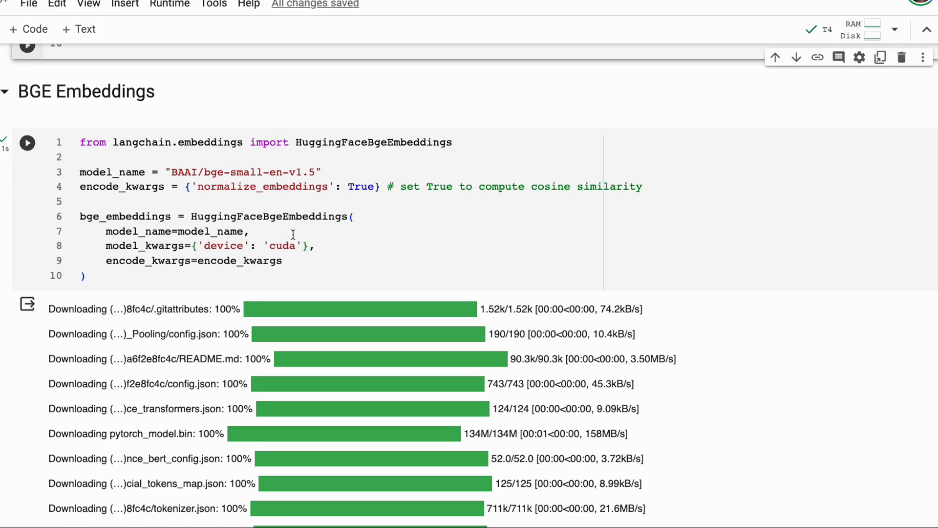
scroll(292, 235, "down", 4)
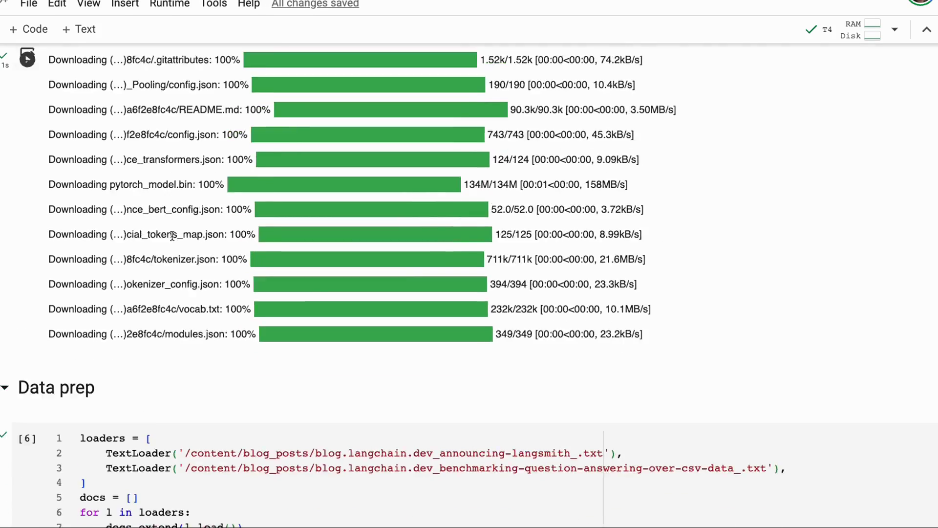
scroll(173, 235, "down", 4)
scroll(173, 235, "down", 1)
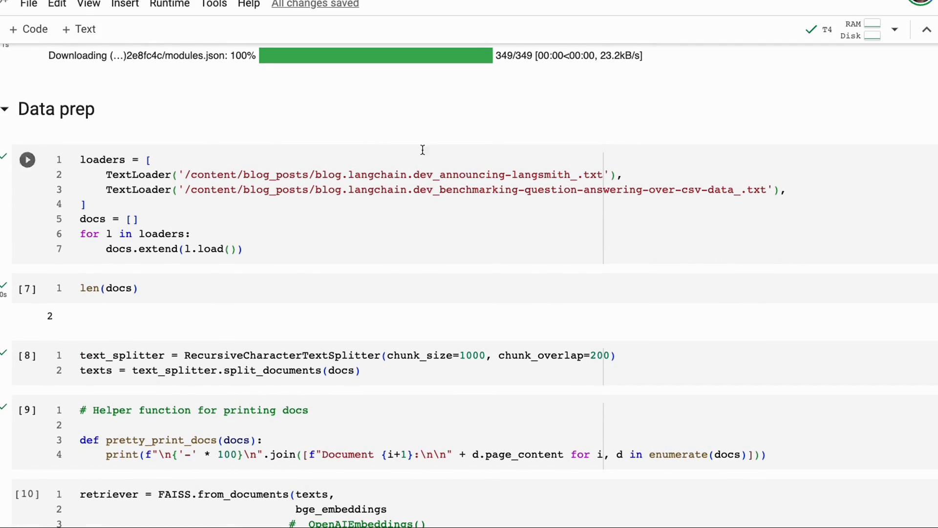
scroll(315, 154, "down", 3)
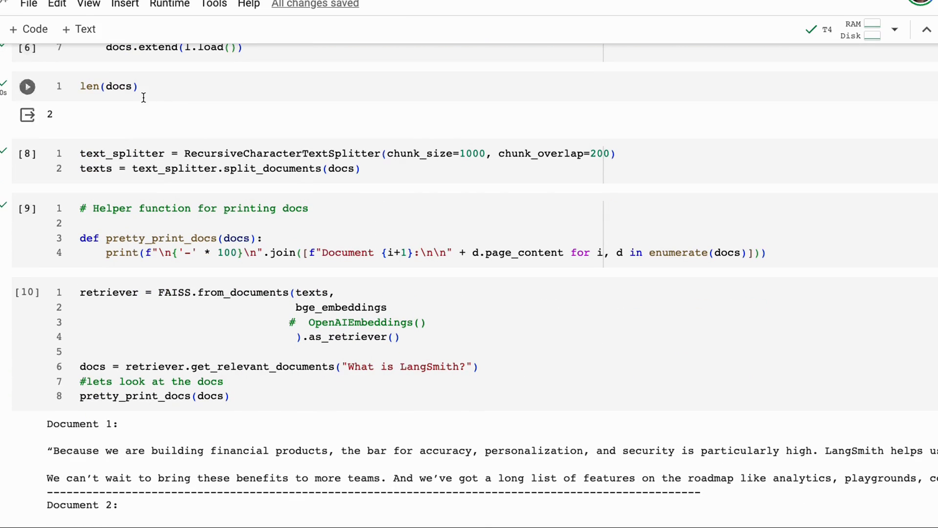
scroll(266, 184, "down", 2)
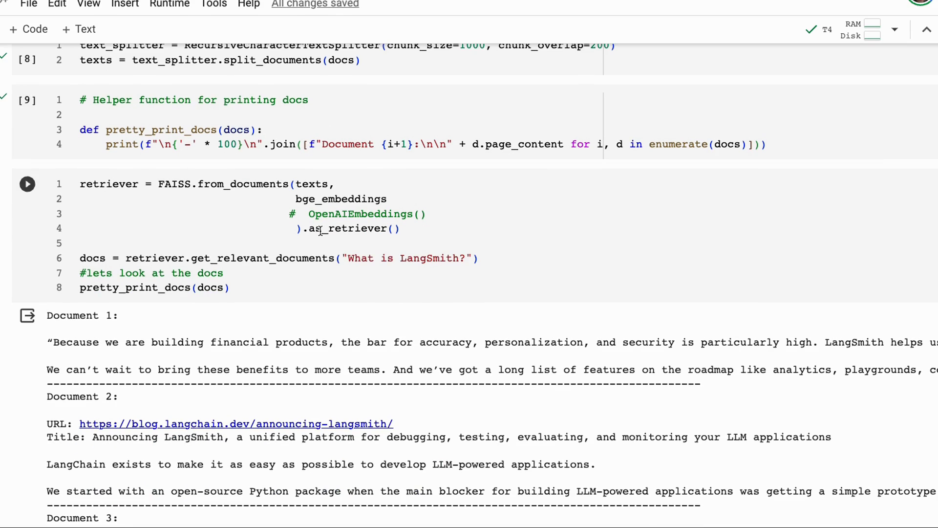
scroll(320, 229, "down", 3)
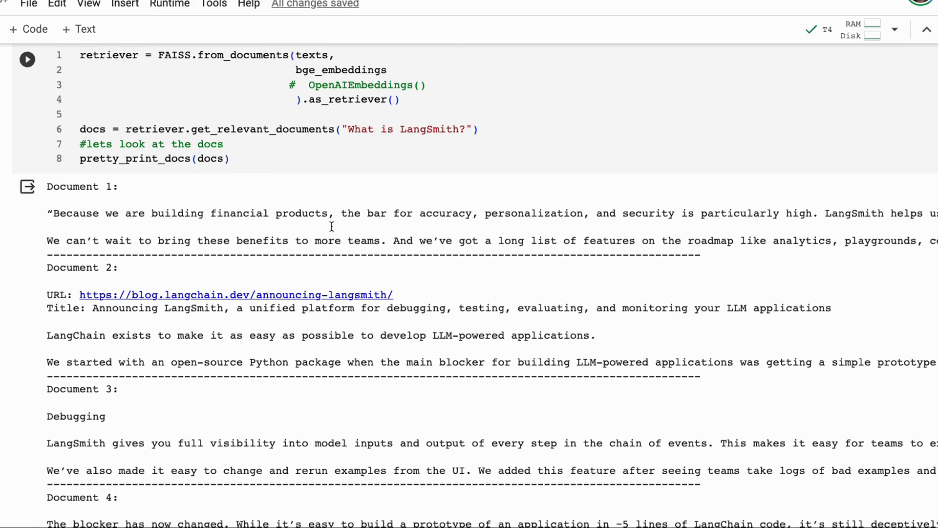
scroll(332, 227, "down", 2)
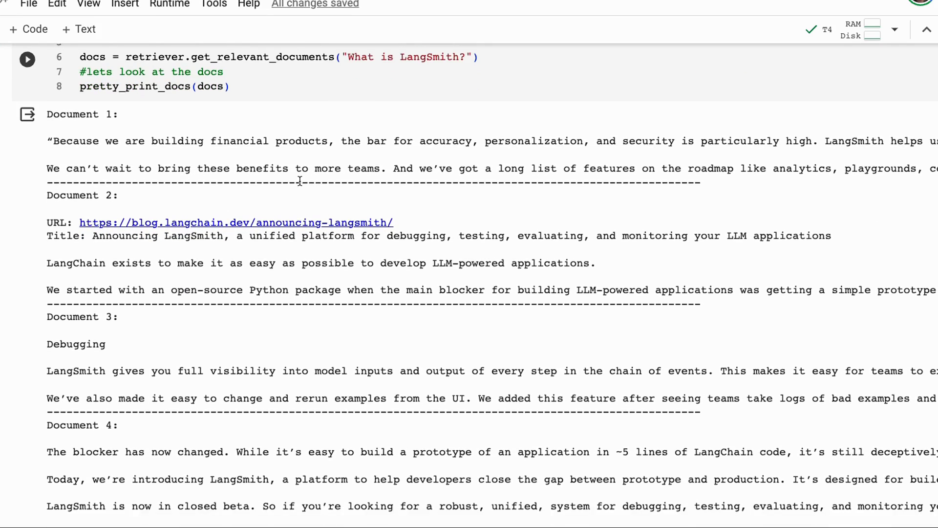
scroll(366, 220, "down", 2)
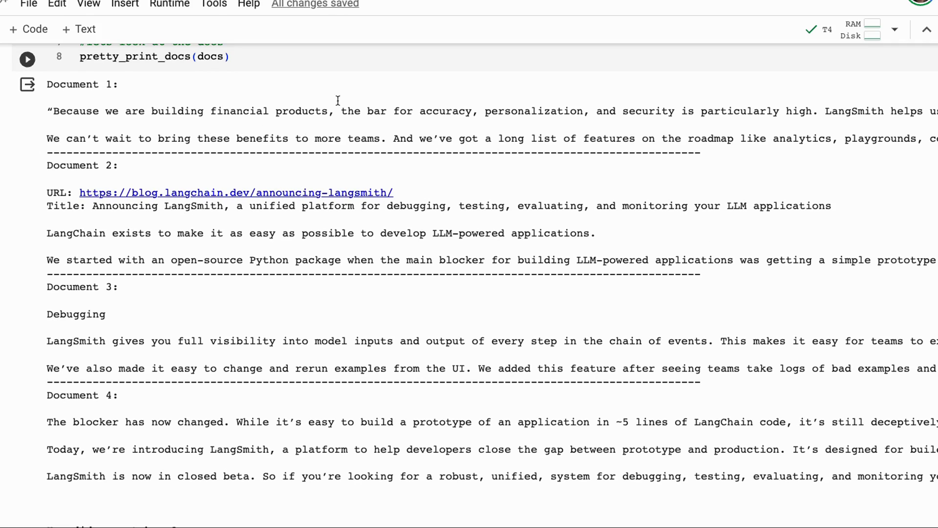
scroll(400, 244, "down", 1)
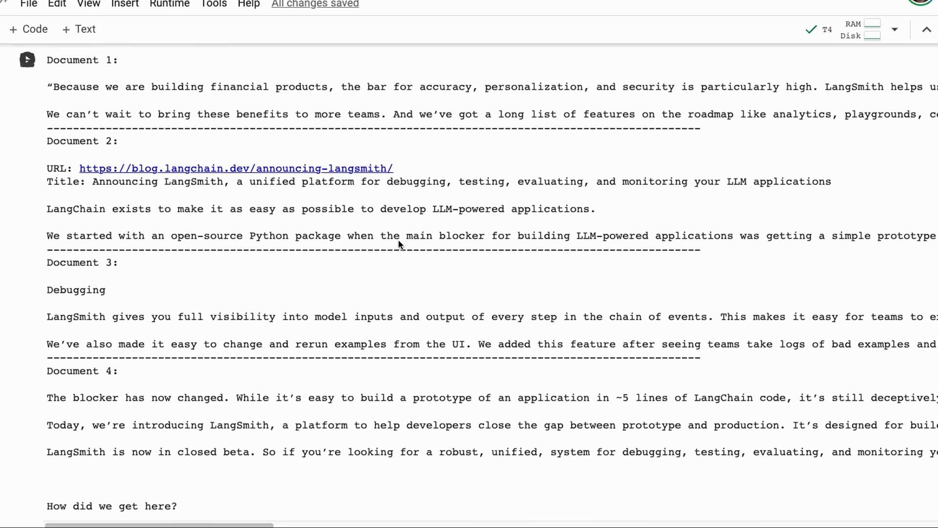
scroll(400, 244, "down", 2)
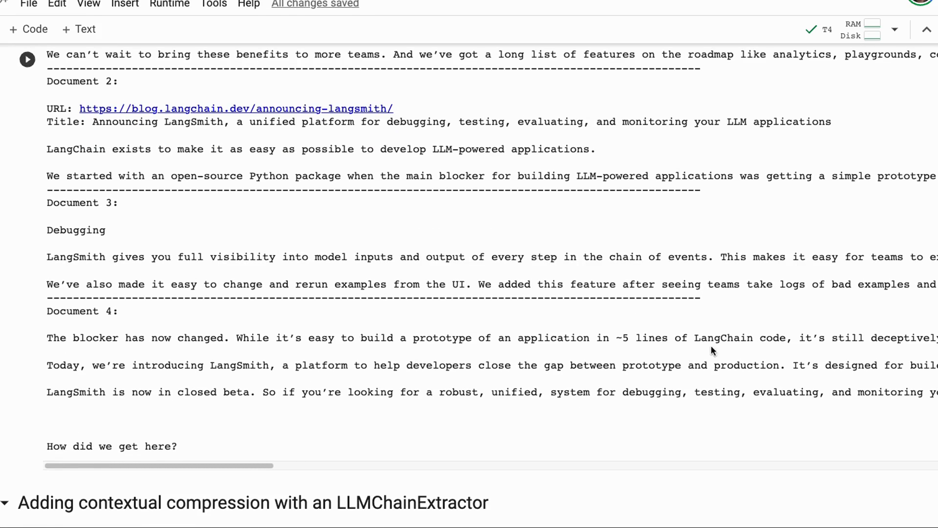
scroll(432, 319, "down", 5)
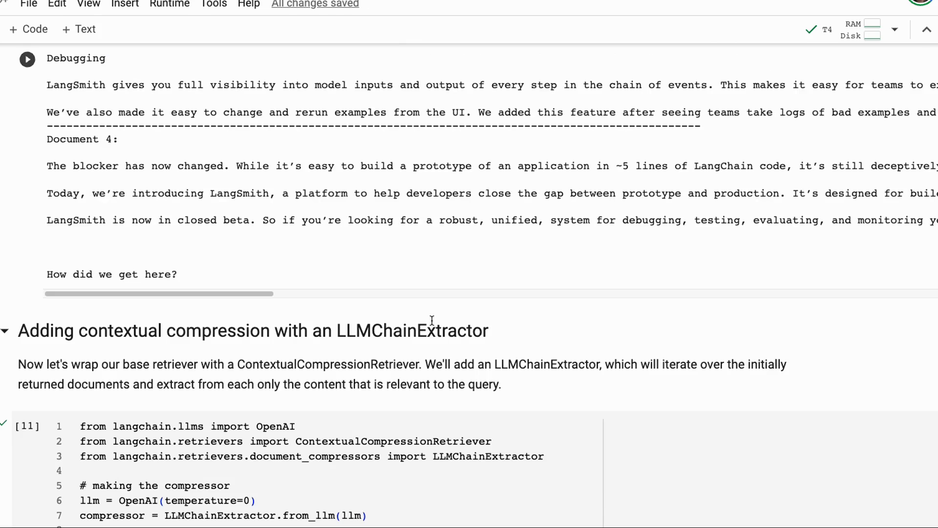
scroll(431, 319, "down", 4)
scroll(431, 319, "down", 3)
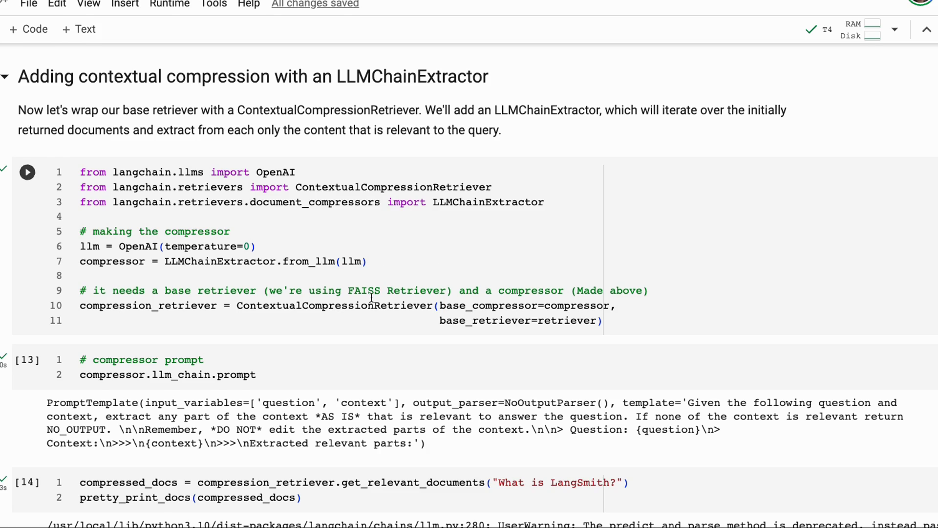
scroll(370, 296, "down", 3)
scroll(369, 296, "down", 2)
scroll(368, 296, "down", 3)
scroll(369, 297, "down", 2)
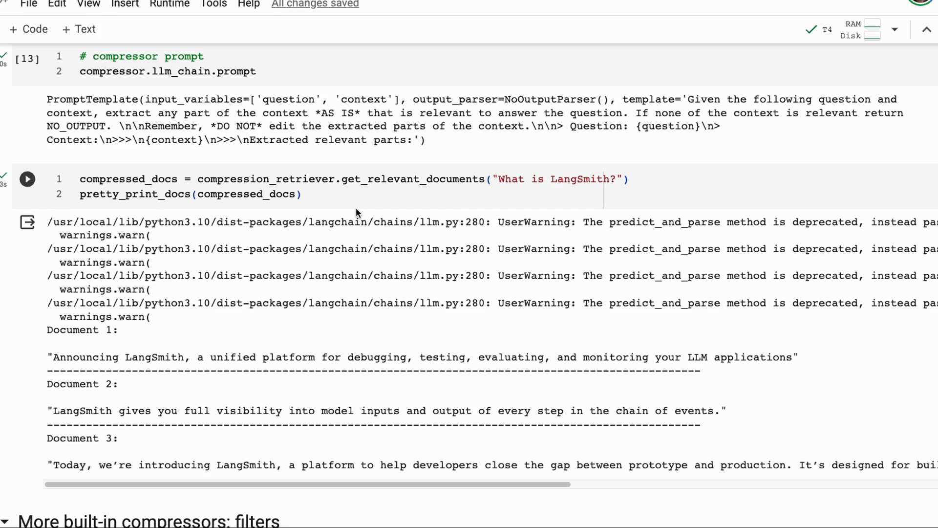
scroll(355, 208, "down", 2)
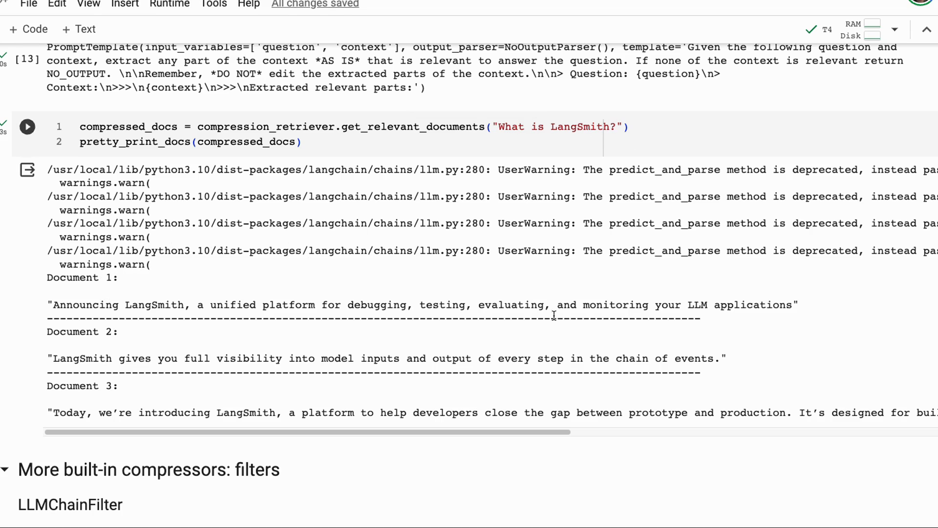
mouse_move(463, 431)
left_mouse_down()
mouse_move(624, 442)
mouse_move(371, 455)
left_mouse_up()
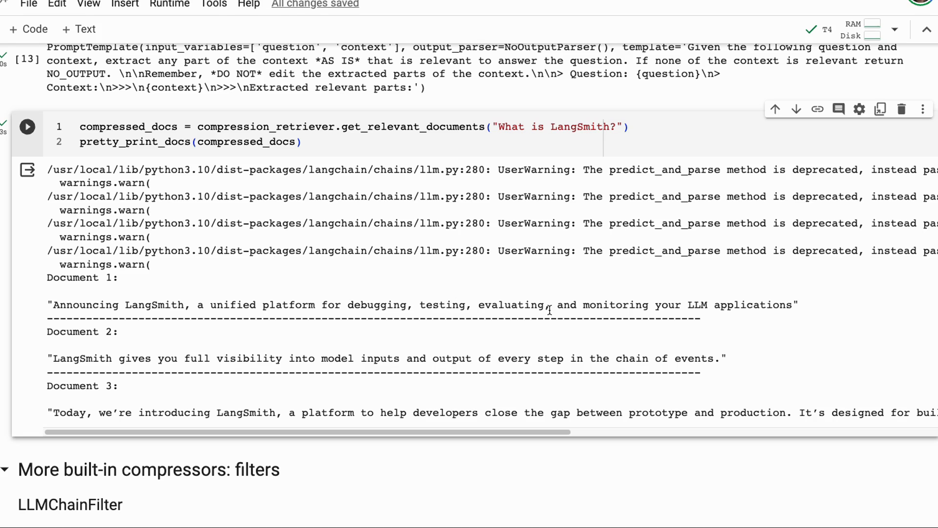
scroll(322, 259, "down", 2)
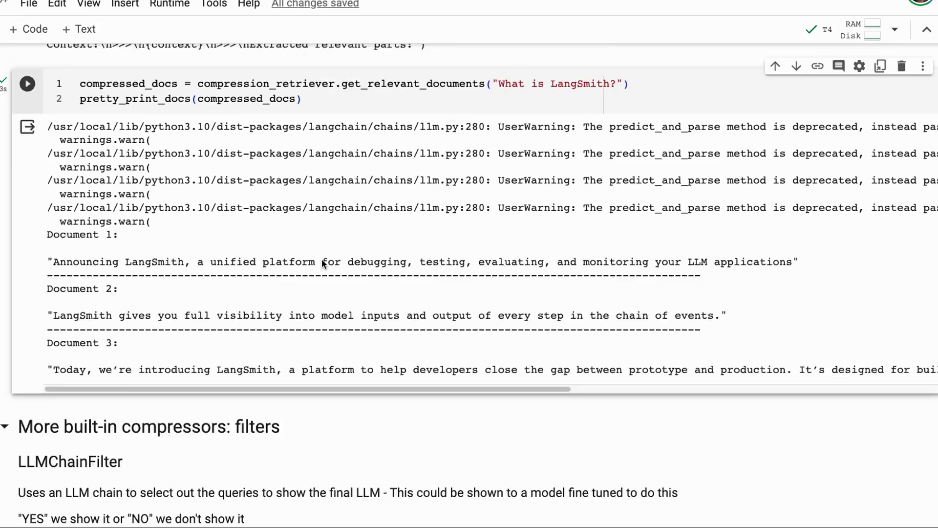
scroll(322, 259, "down", 1)
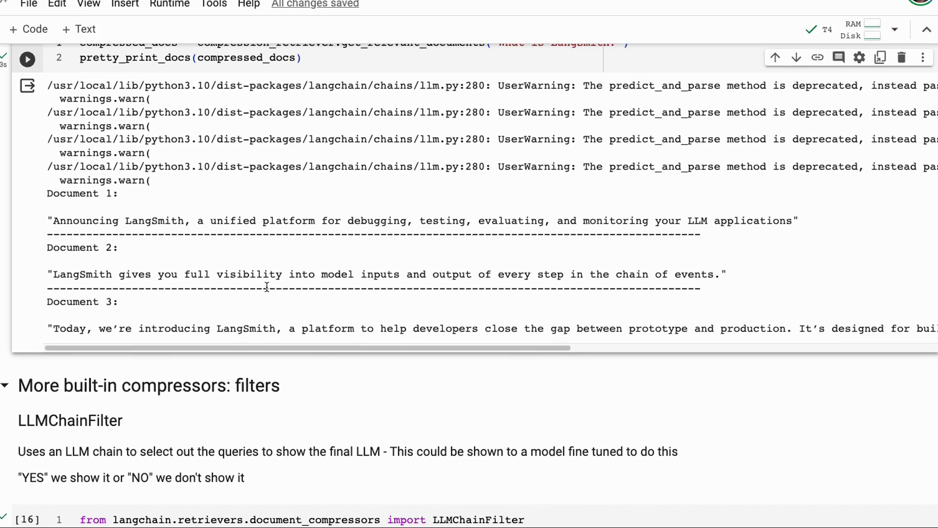
scroll(263, 290, "up", 3)
scroll(263, 291, "up", 1)
scroll(262, 291, "up", 1)
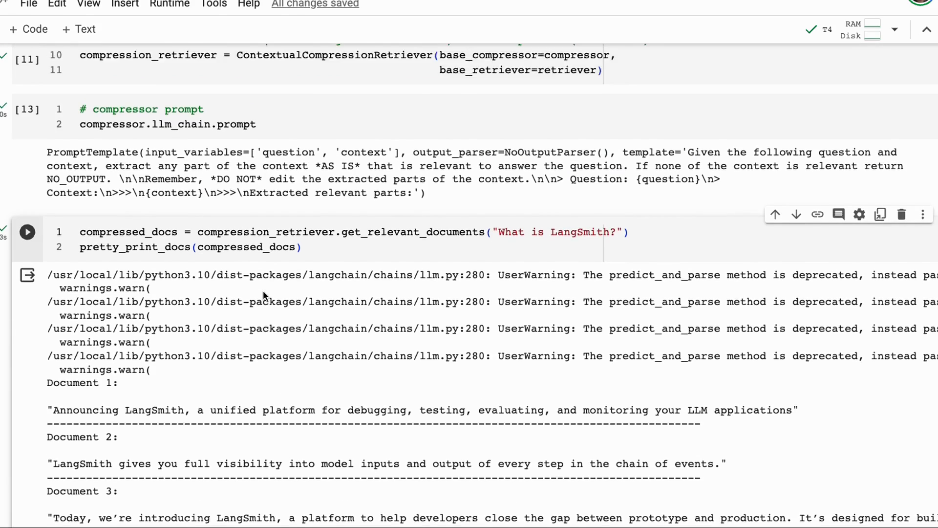
scroll(263, 291, "down", 1)
scroll(264, 291, "down", 2)
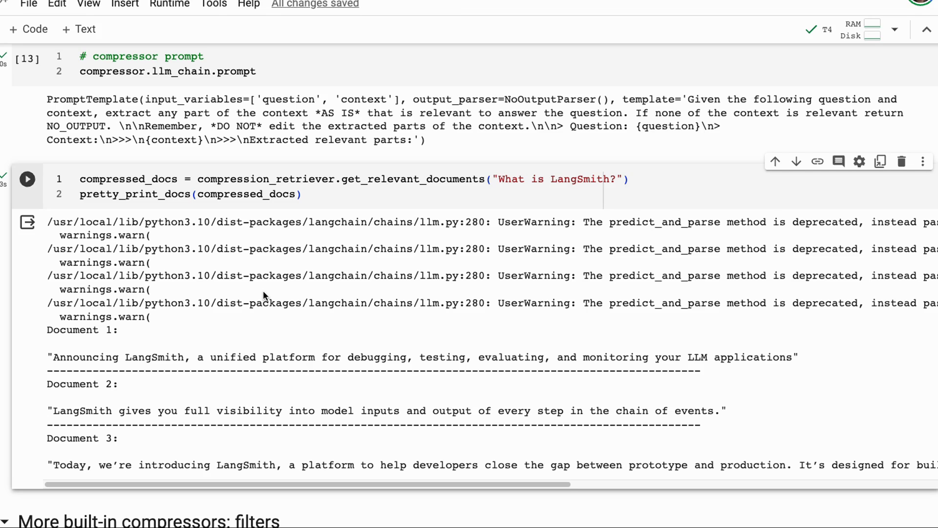
scroll(264, 290, "down", 3)
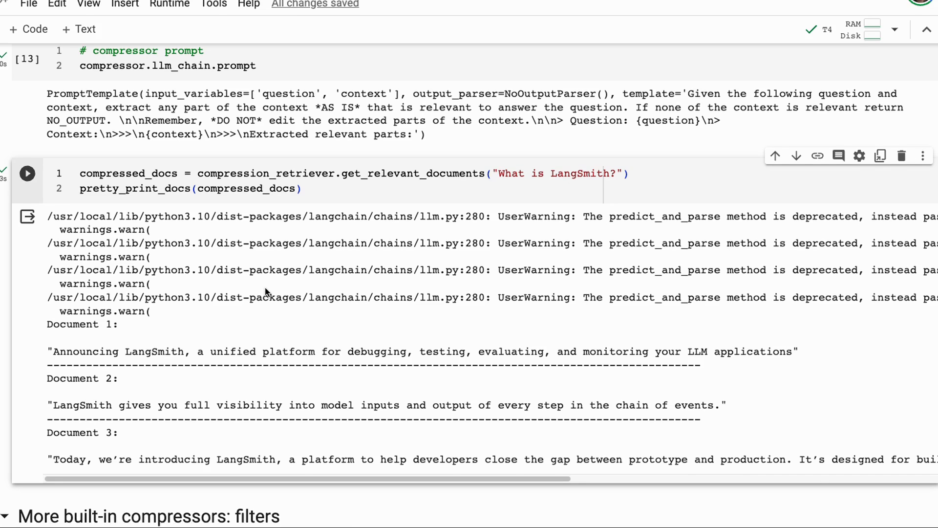
scroll(263, 291, "down", 5)
scroll(263, 291, "down", 2)
scroll(265, 286, "down", 1)
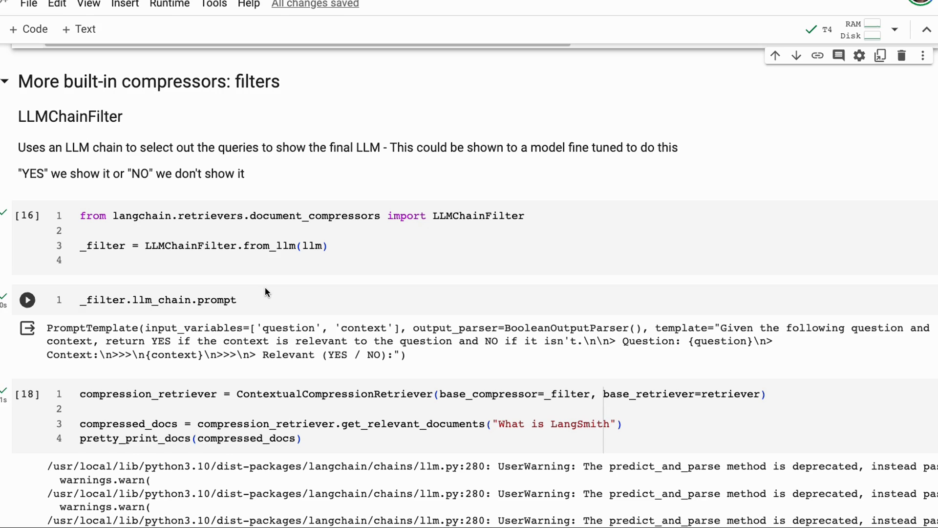
scroll(264, 287, "down", 1)
scroll(265, 287, "down", 1)
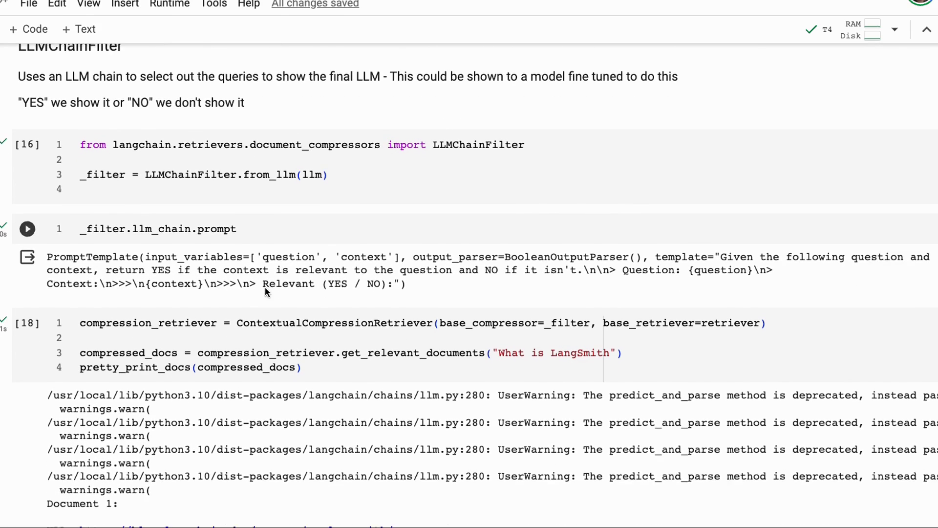
scroll(265, 286, "down", 1)
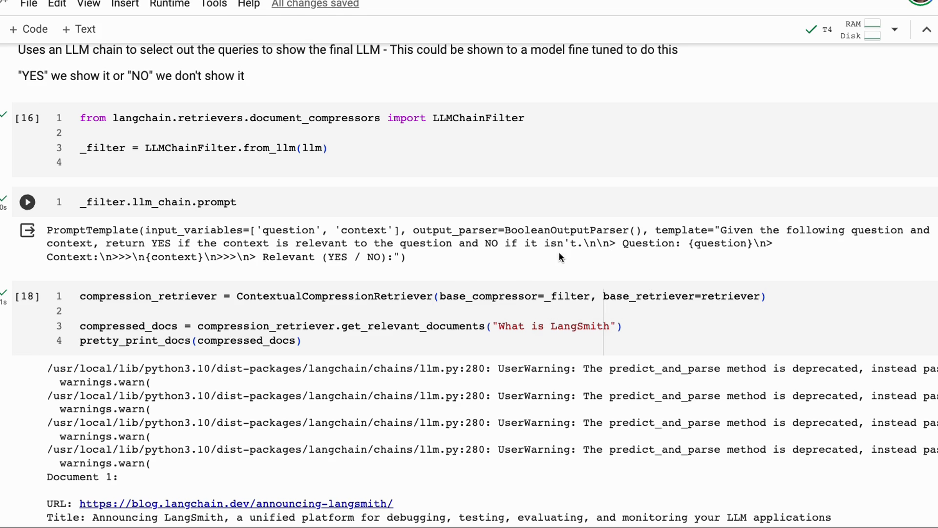
scroll(321, 270, "down", 3)
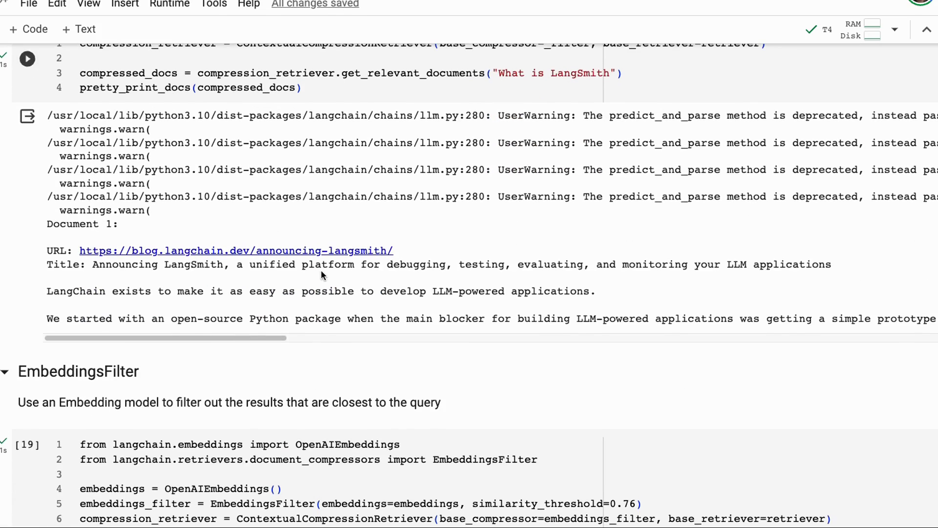
scroll(322, 271, "down", 1)
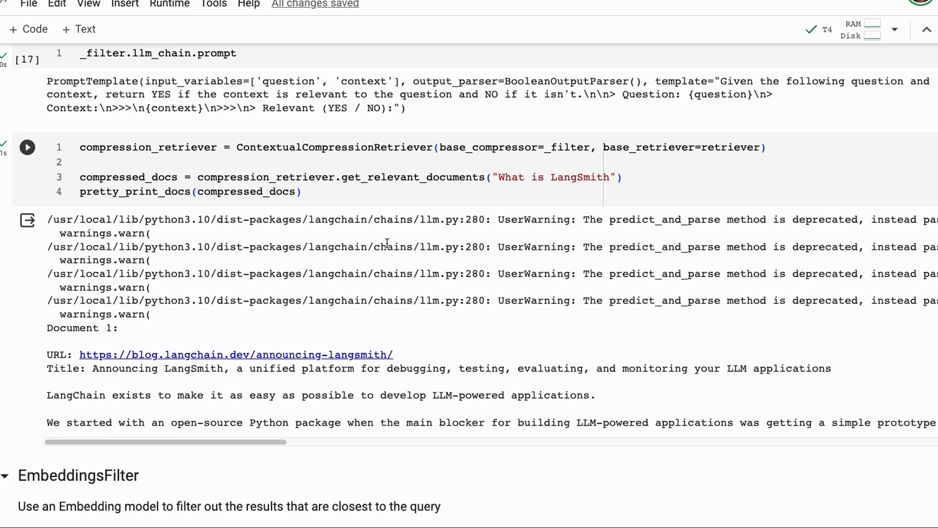
scroll(223, 147, "down", 3)
scroll(227, 150, "down", 3)
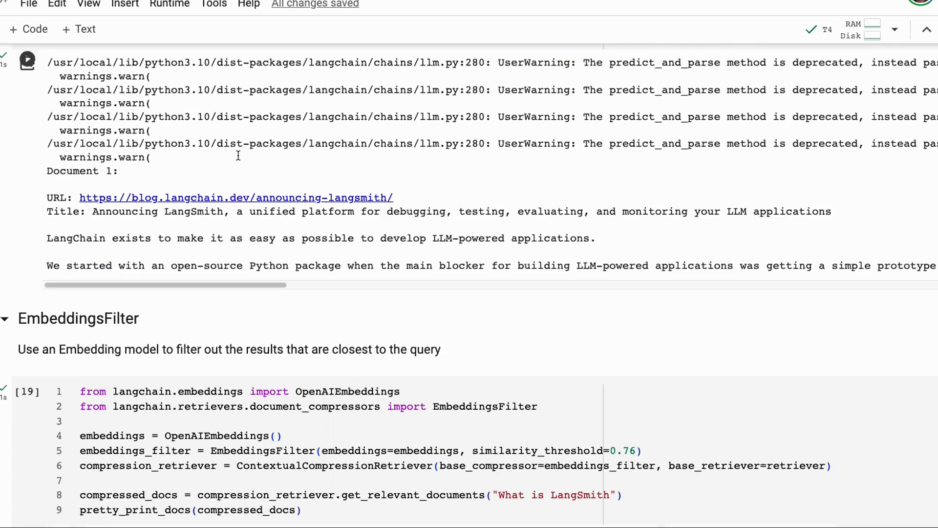
scroll(235, 154, "down", 1)
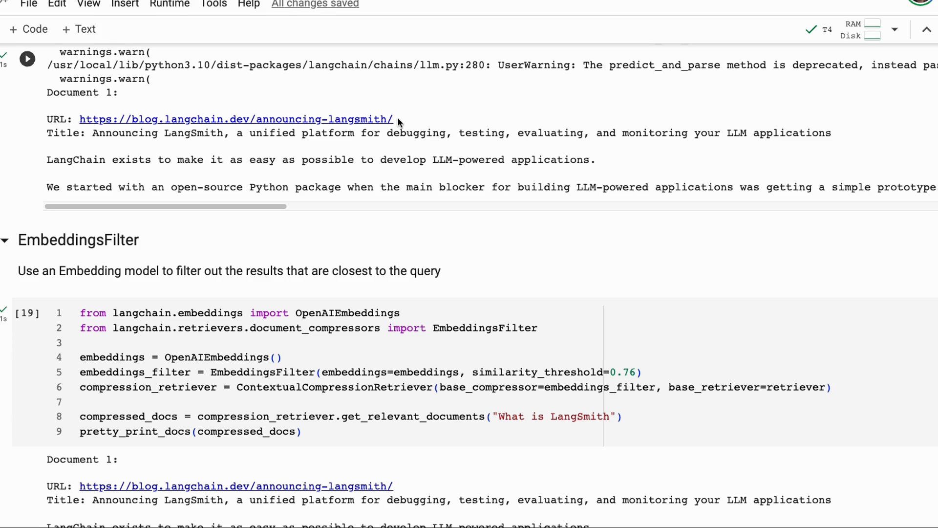
scroll(397, 117, "up", 1)
scroll(173, 141, "up", 3)
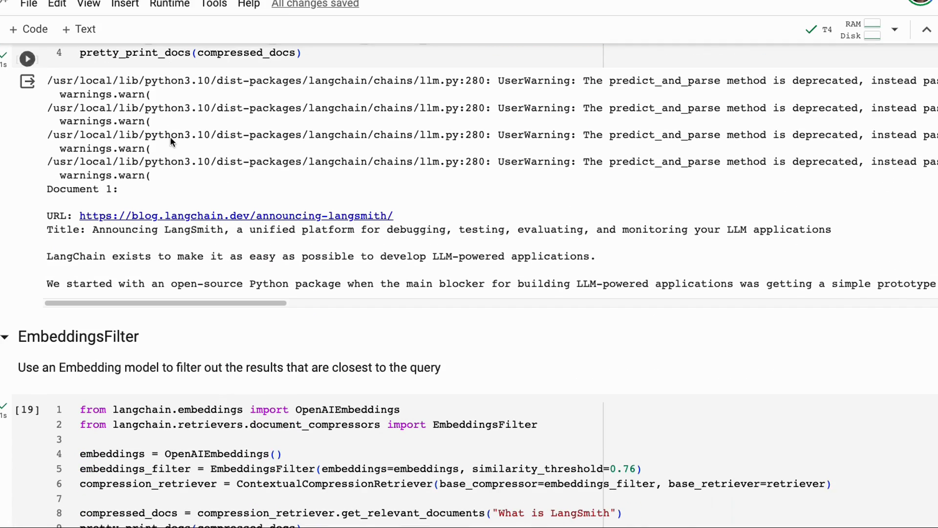
scroll(172, 141, "up", 4)
scroll(196, 190, "up", 2)
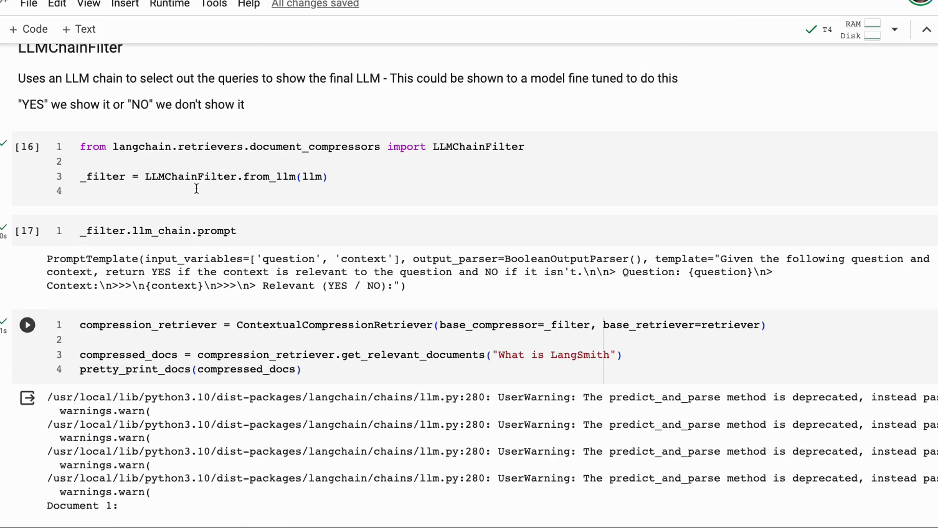
scroll(197, 189, "up", 5)
scroll(127, 196, "up", 1)
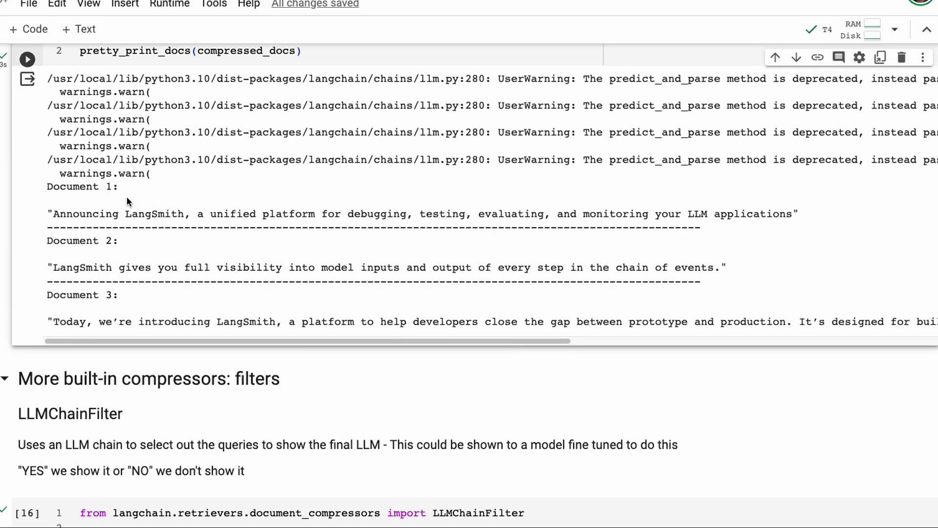
scroll(228, 212, "down", 1)
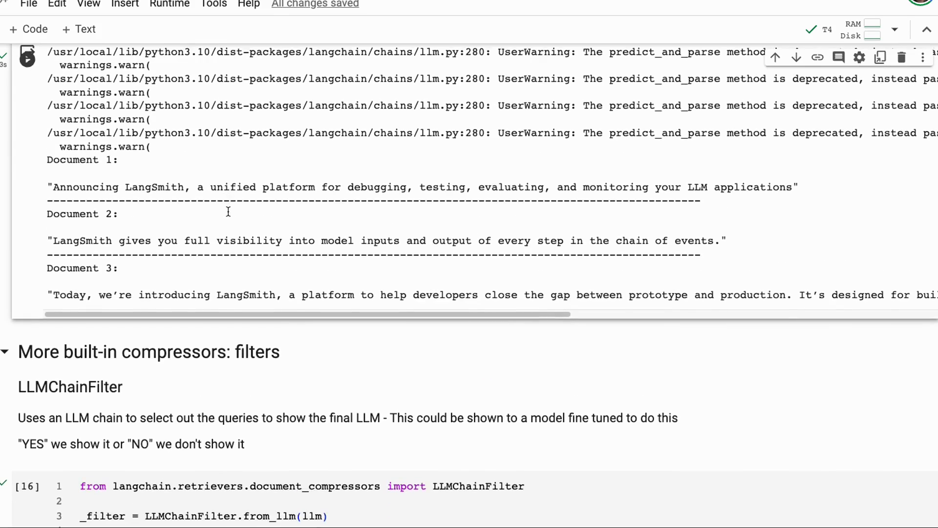
scroll(227, 212, "down", 4)
scroll(227, 210, "up", 3)
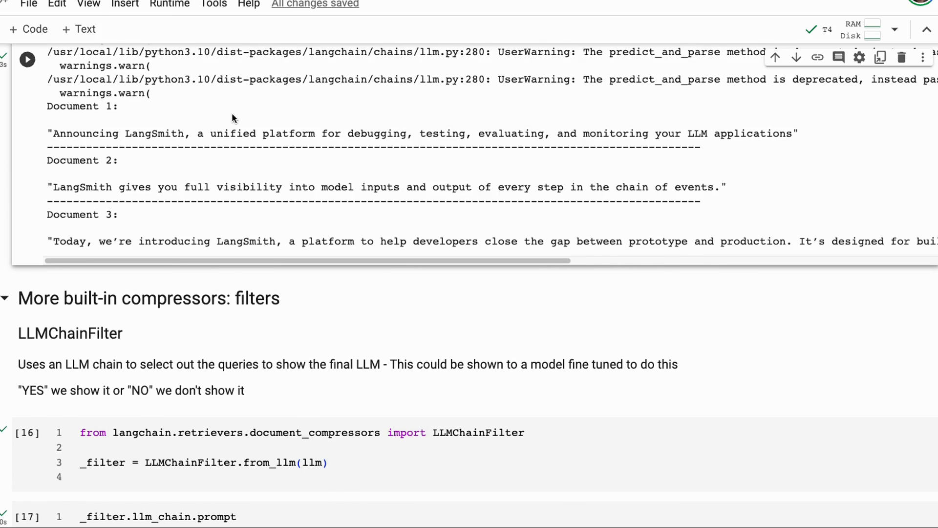
scroll(316, 130, "down", 5)
scroll(316, 131, "down", 3)
scroll(315, 130, "up", 7)
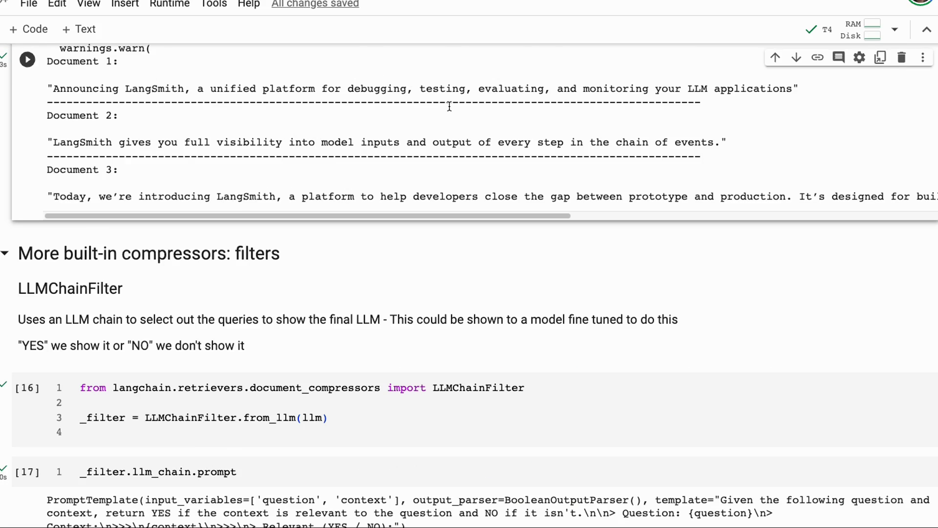
scroll(447, 105, "down", 3)
scroll(448, 105, "down", 3)
scroll(447, 107, "down", 3)
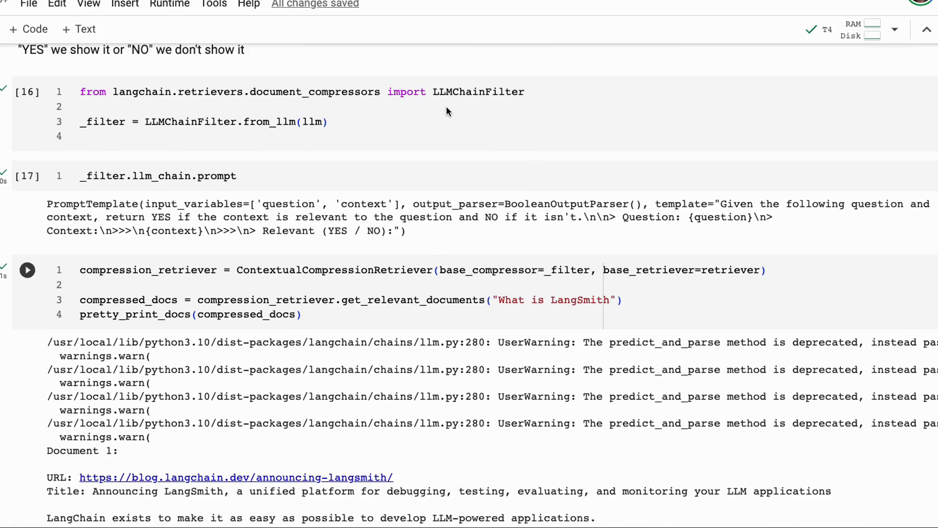
scroll(446, 106, "down", 2)
scroll(447, 106, "down", 2)
scroll(447, 106, "down", 2)
scroll(446, 106, "down", 2)
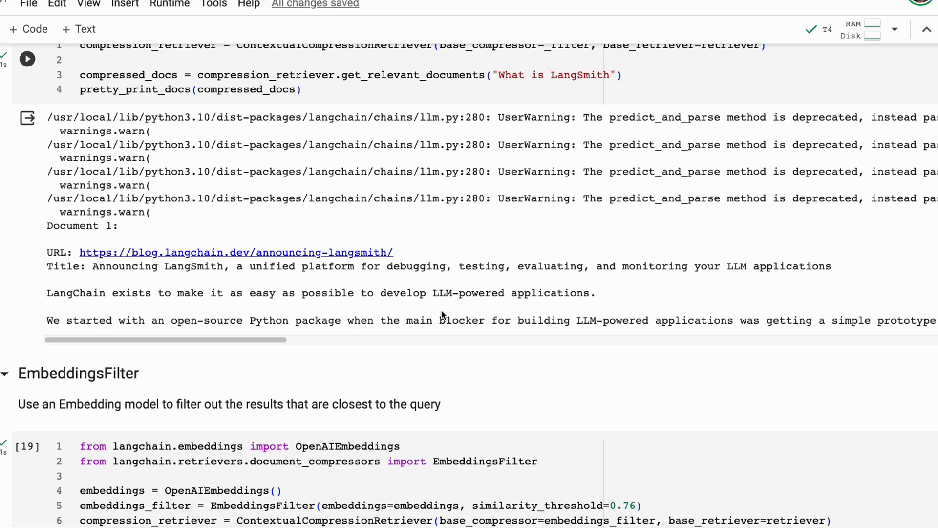
scroll(443, 315, "down", 1)
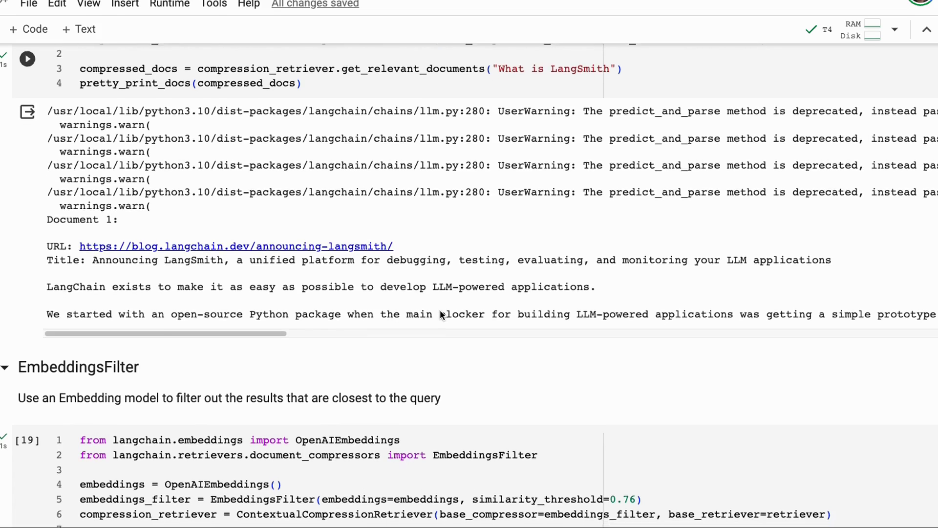
scroll(440, 309, "down", 4)
scroll(440, 309, "down", 1)
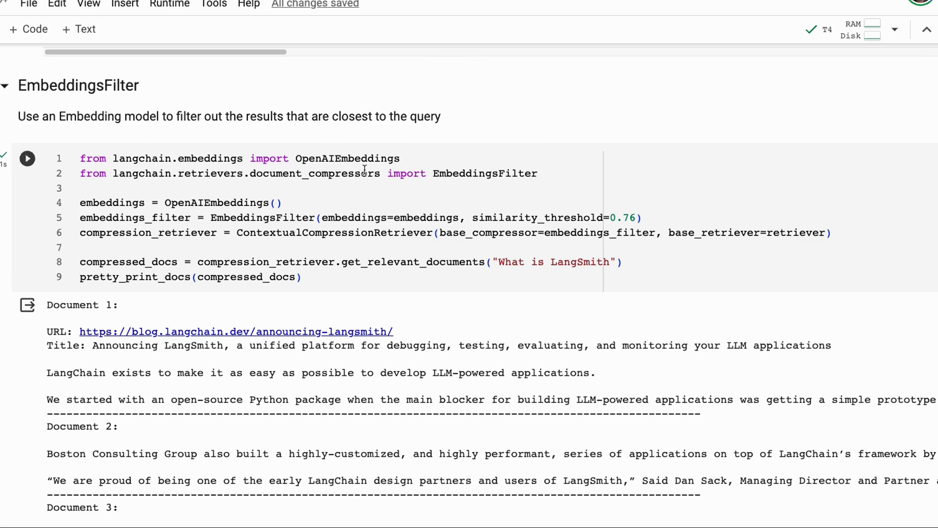
mouse_move(440, 477)
scroll(400, 331, "down", 3)
scroll(397, 325, "down", 2)
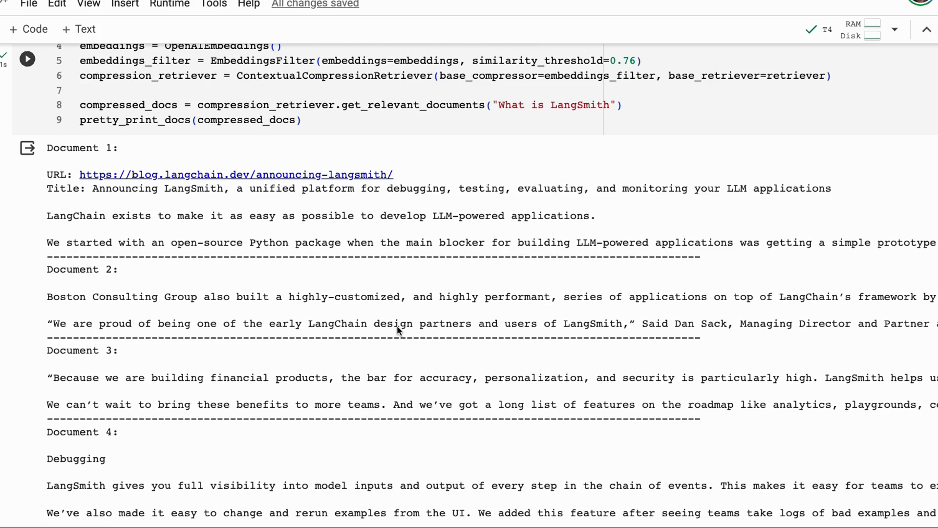
scroll(397, 325, "up", 1)
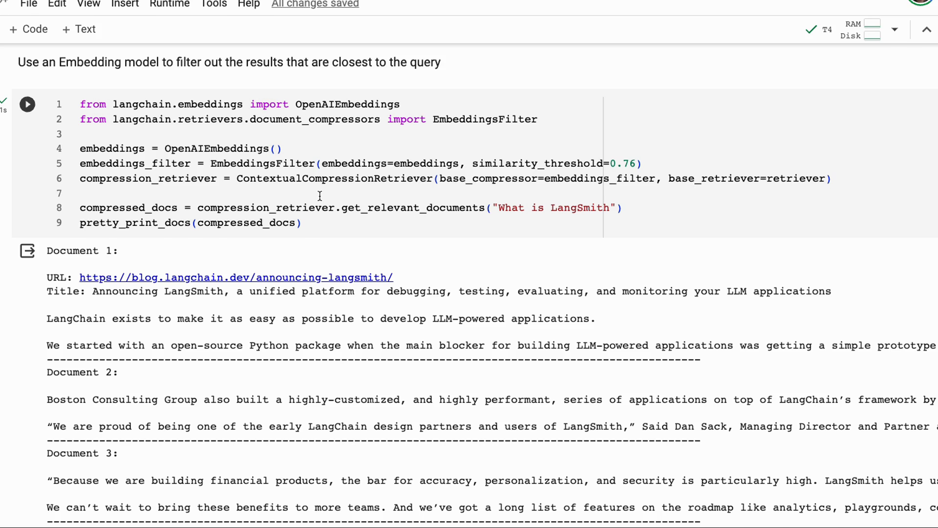
scroll(320, 195, "down", 1)
scroll(319, 195, "down", 3)
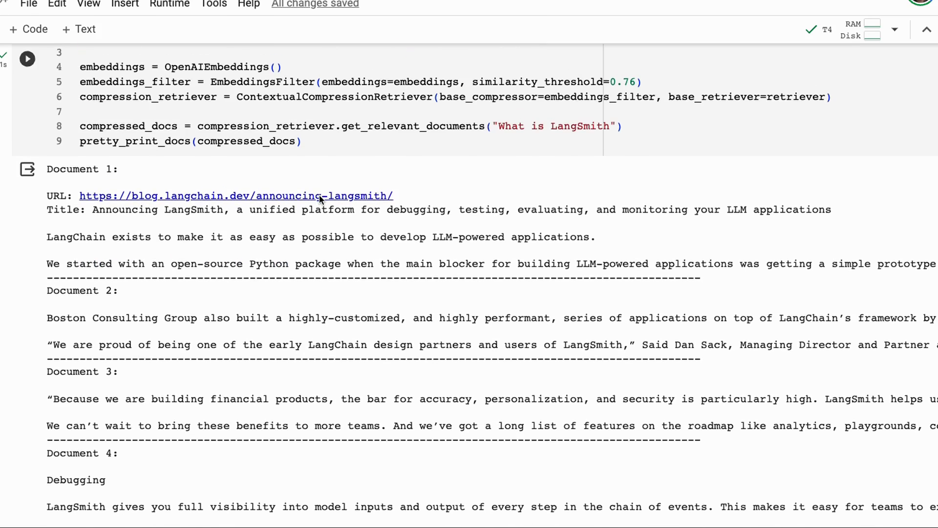
scroll(319, 195, "down", 5)
scroll(330, 206, "down", 8)
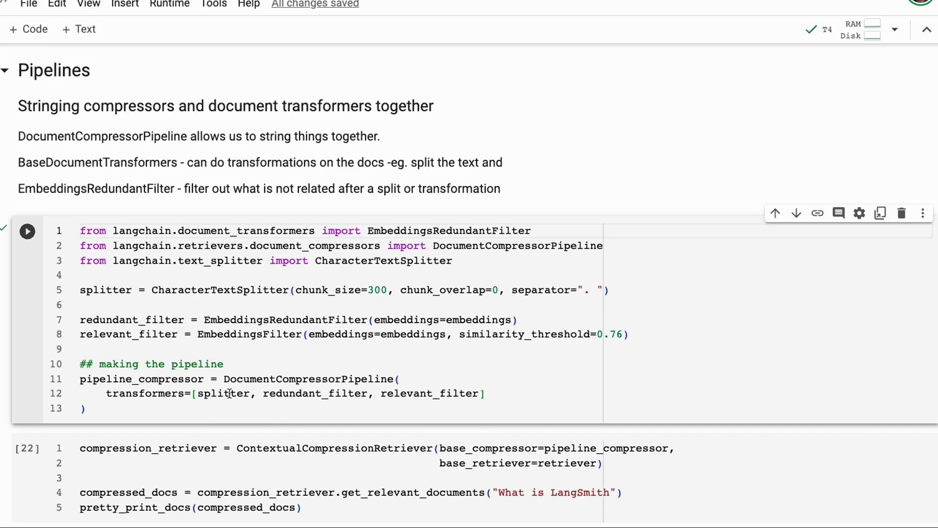
double_click(308, 396)
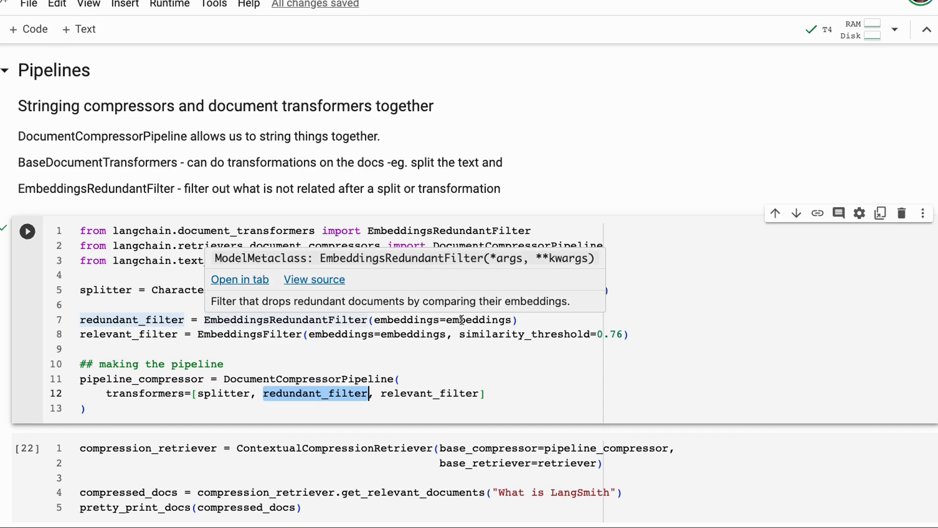
double_click(426, 394)
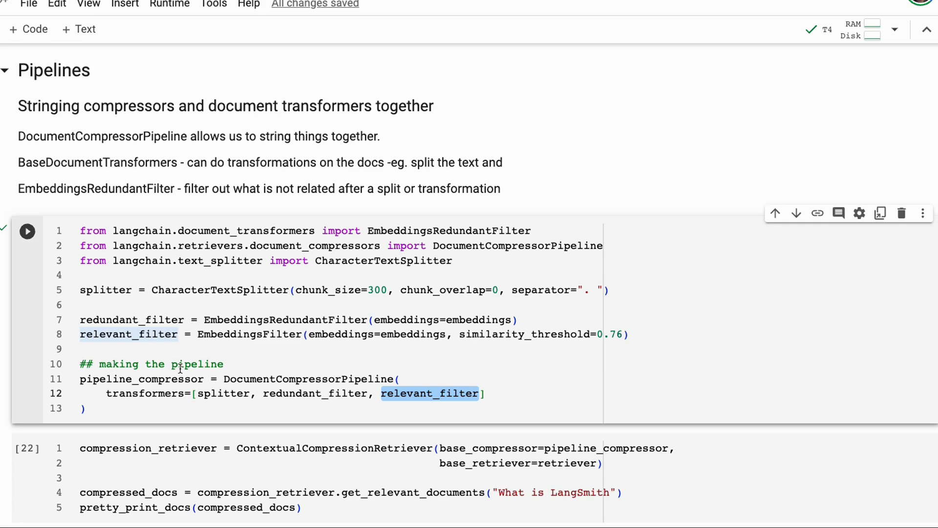
left_click(169, 350)
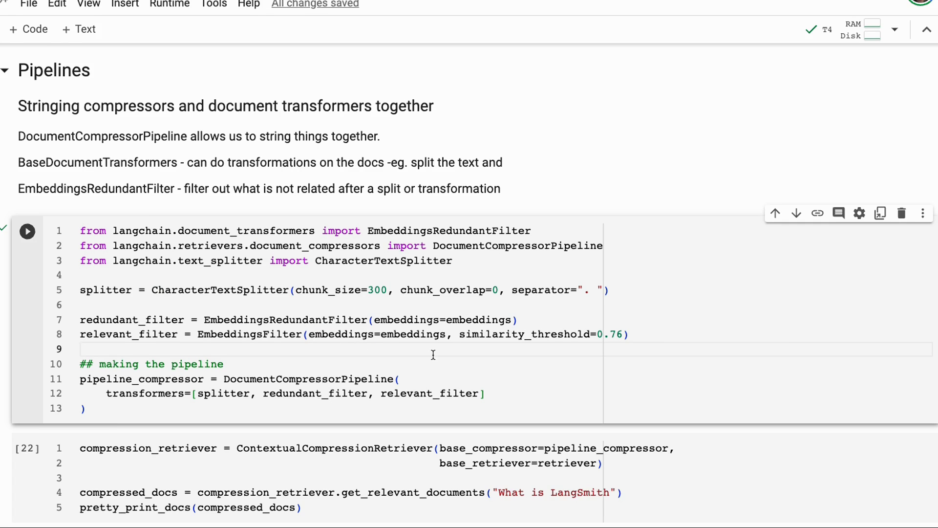
scroll(408, 296, "down", 3)
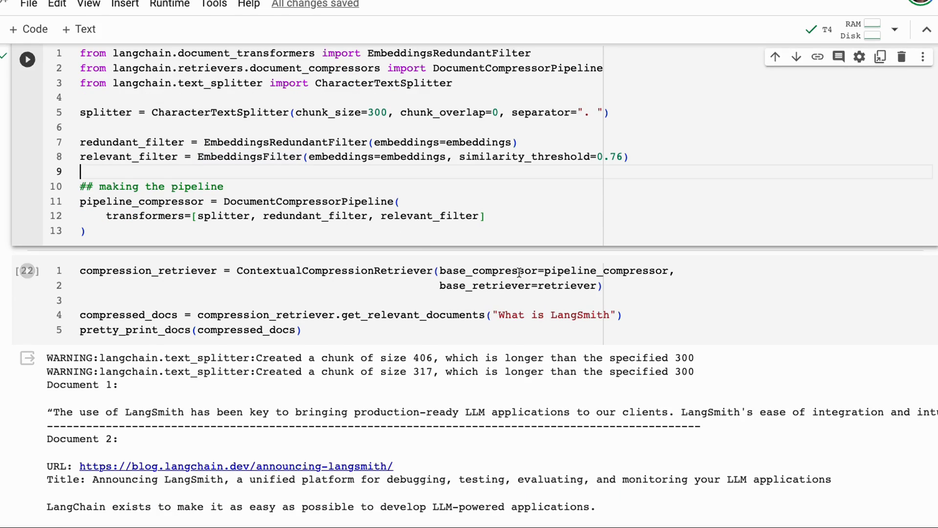
scroll(283, 262, "down", 3)
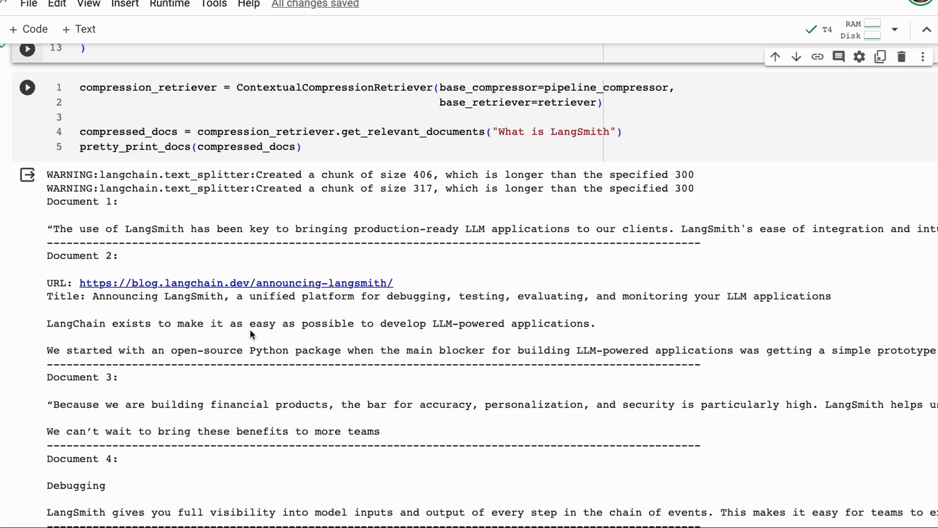
scroll(250, 329, "down", 3)
scroll(250, 330, "down", 2)
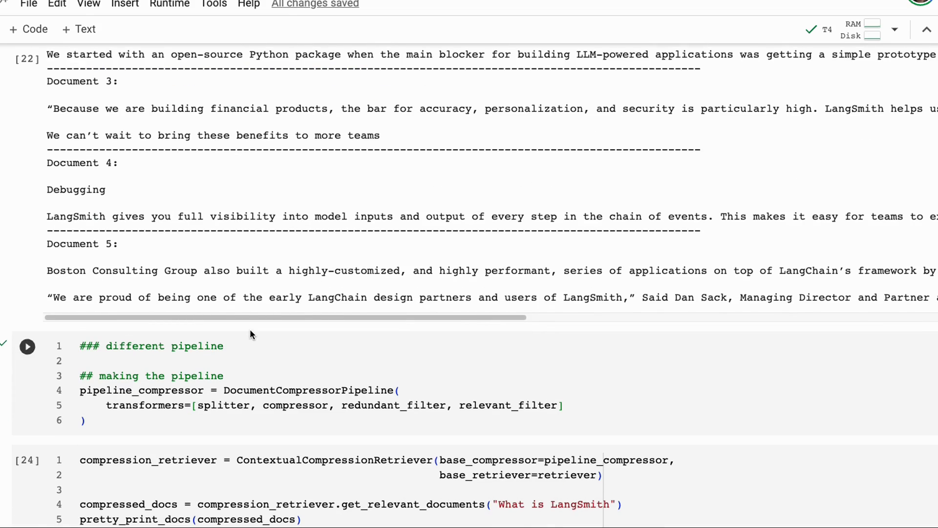
scroll(249, 330, "down", 3)
scroll(250, 329, "down", 2)
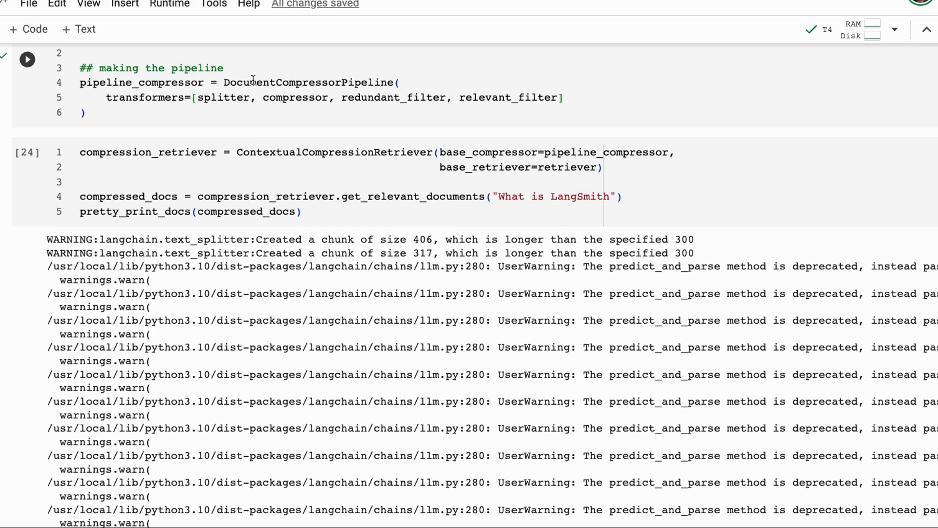
Highlight 'compressor' in cell [24]'s transformers list and the one-word 'LangSmith' result in Document 1.
double_click(297, 96)
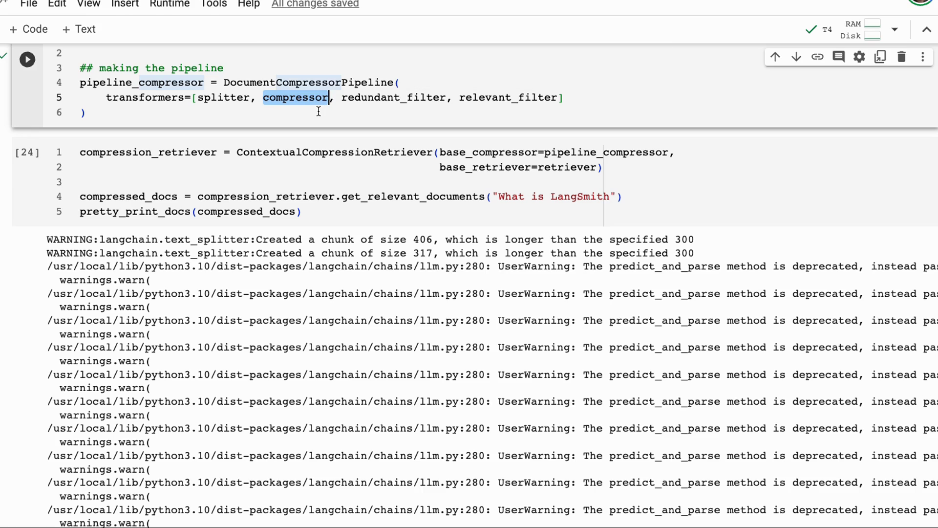
scroll(79, 279, "down", 10)
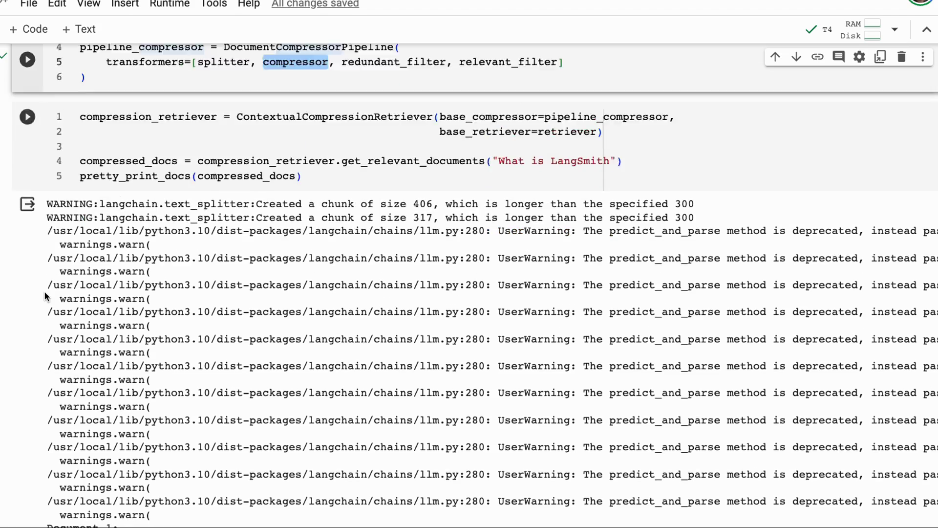
scroll(44, 291, "down", 5)
scroll(44, 291, "down", 2)
scroll(89, 266, "down", 3)
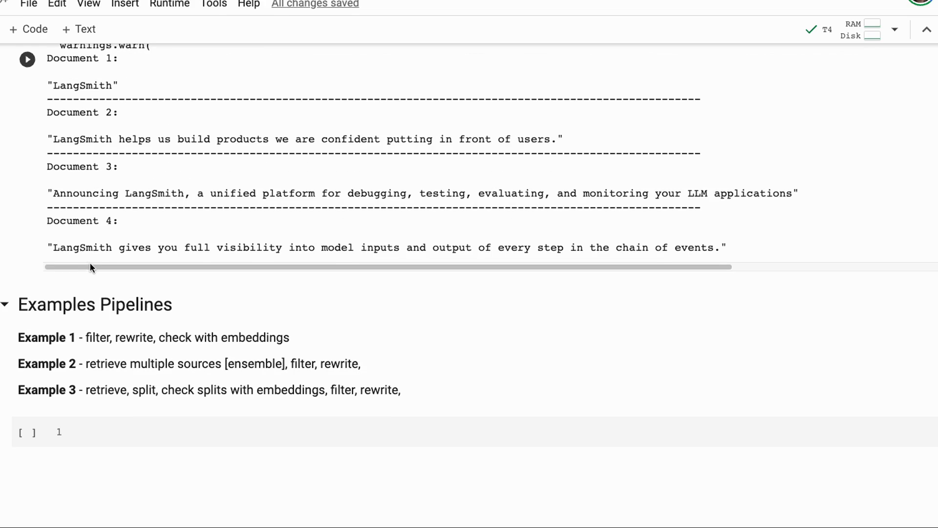
scroll(90, 267, "up", 1)
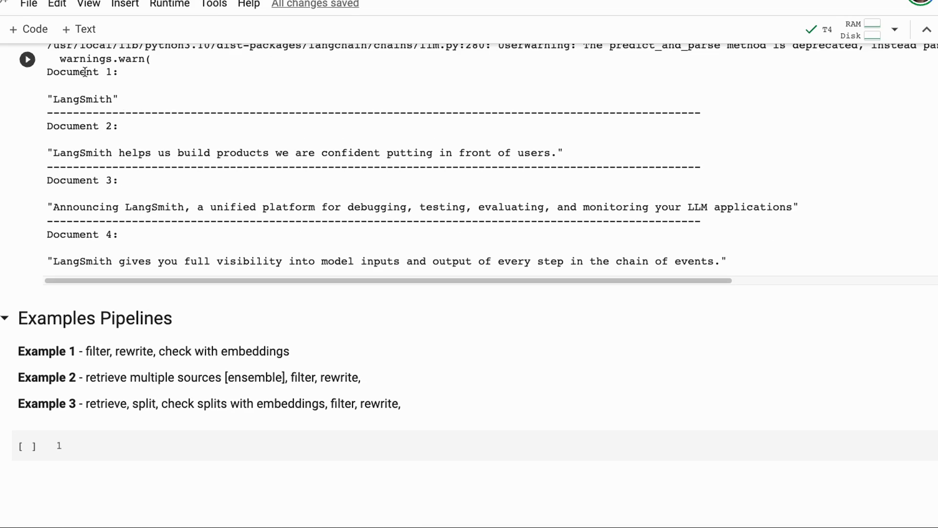
double_click(85, 99)
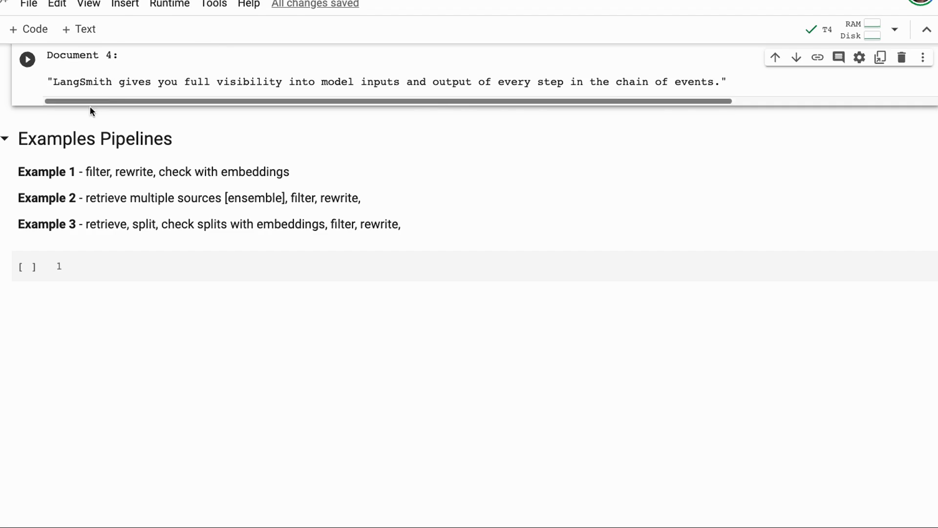
scroll(88, 103, "down", 1)
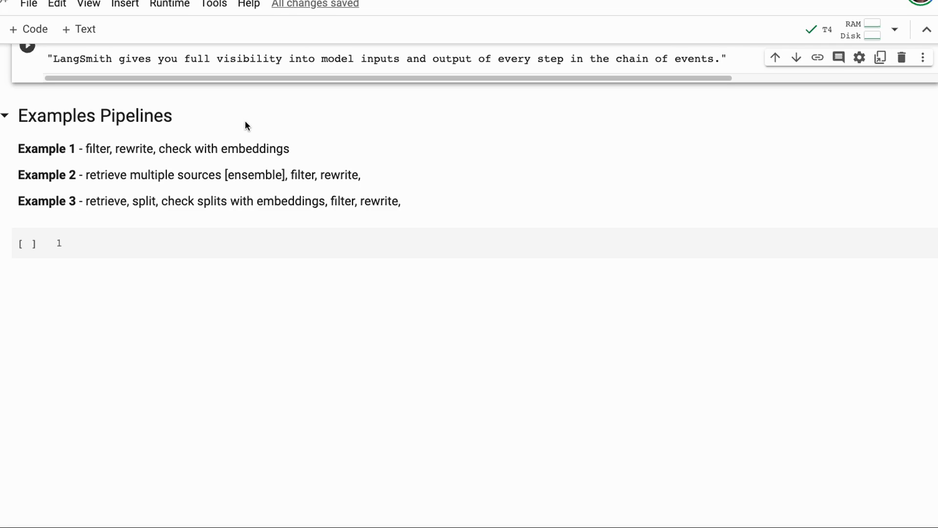
scroll(246, 120, "up", 10)
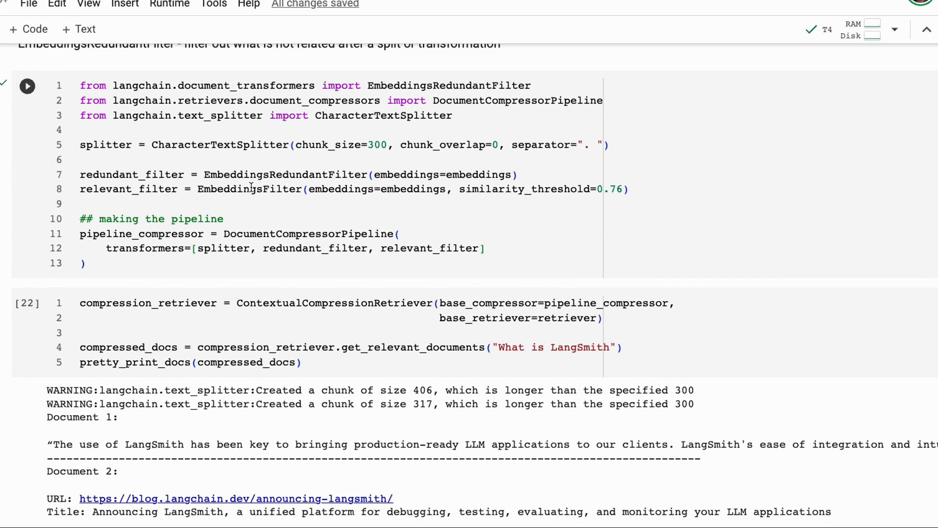
scroll(257, 194, "up", 1)
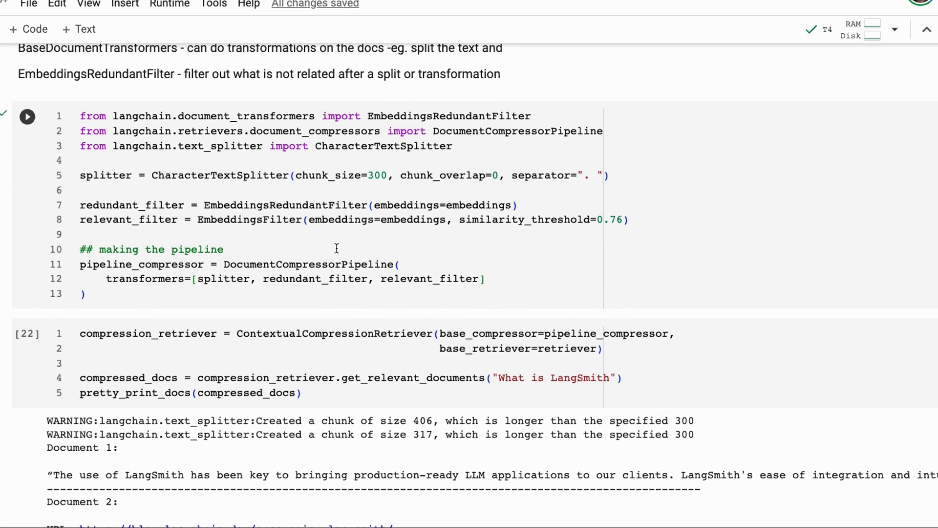
left_click(339, 264)
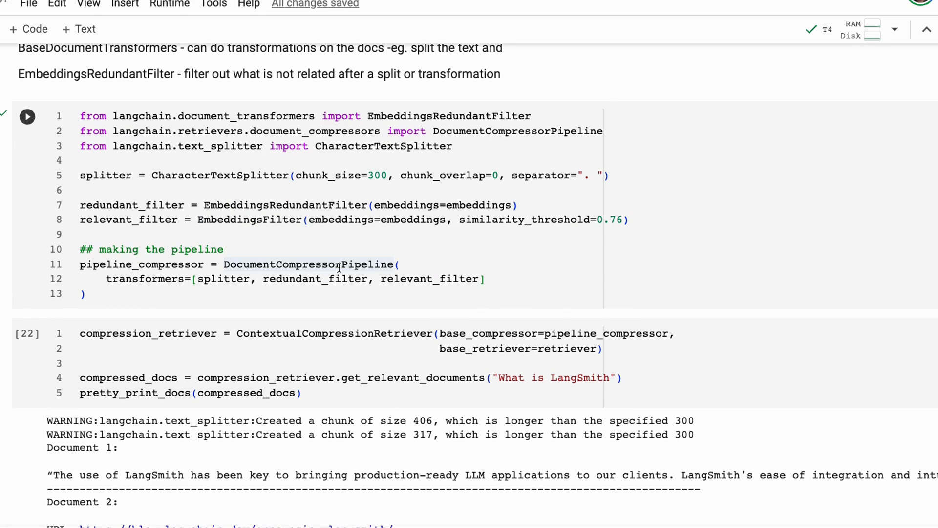
scroll(338, 264, "down", 1)
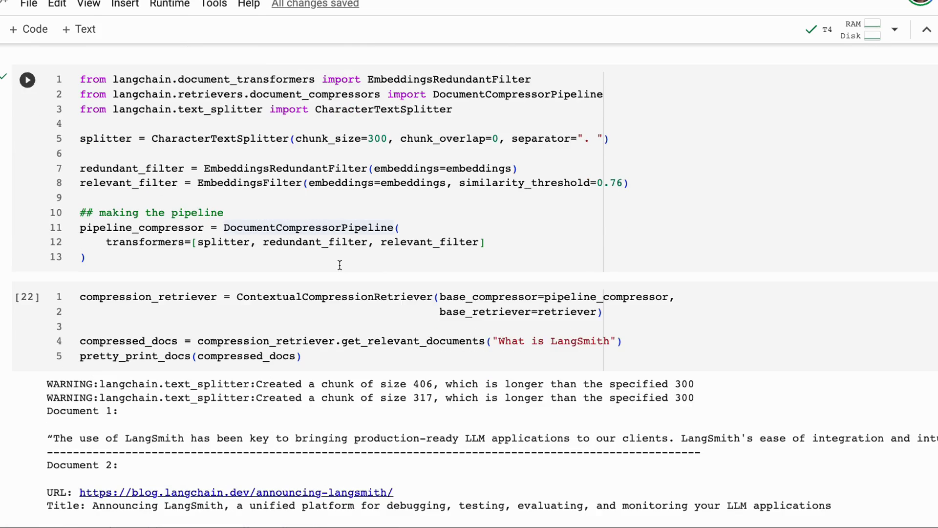
scroll(54, 122, "up", 2)
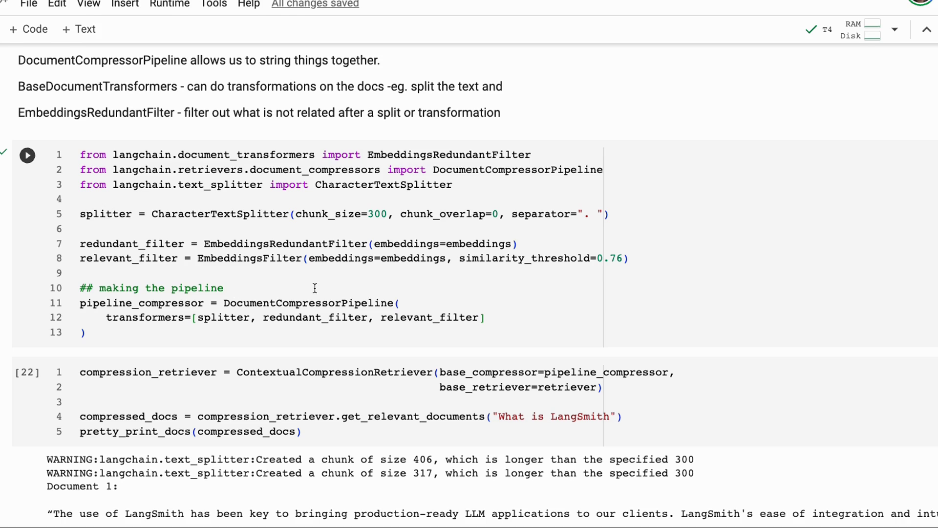
scroll(64, 136, "up", 3)
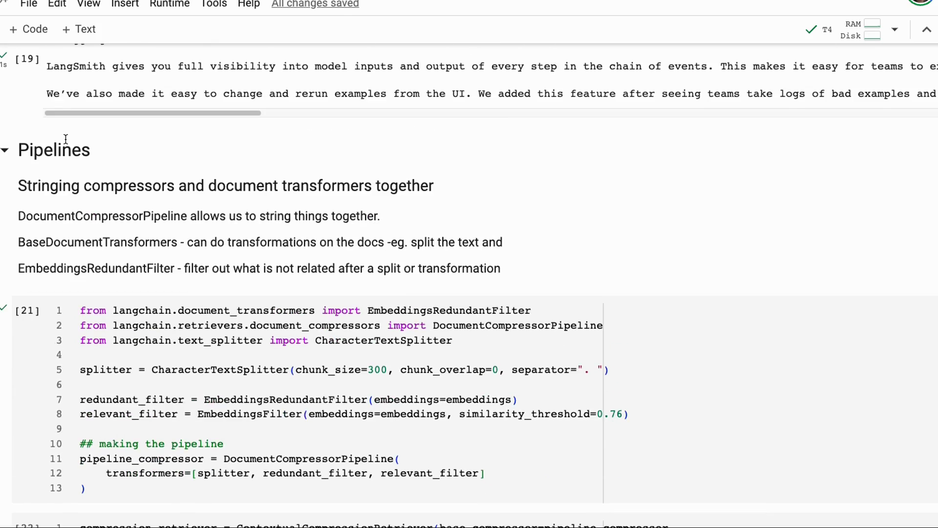
scroll(65, 139, "up", 12)
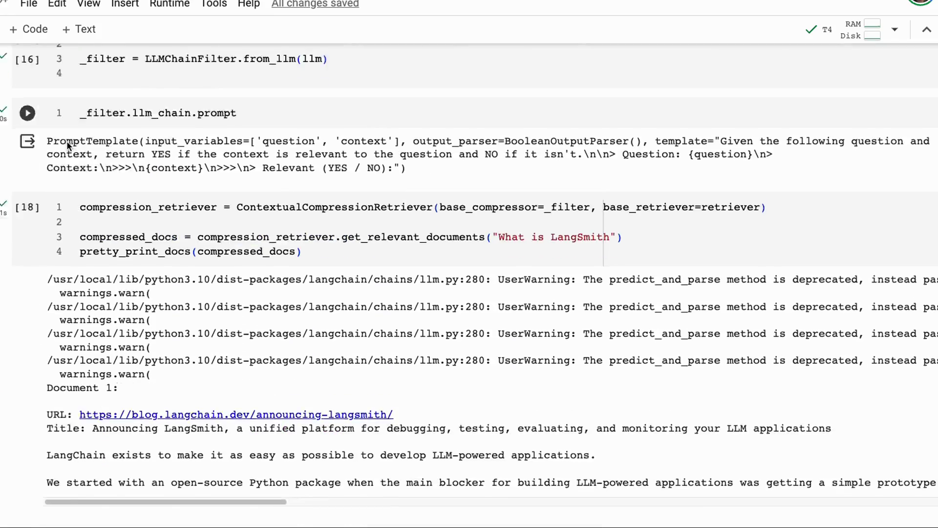
scroll(66, 141, "up", 5)
scroll(67, 142, "down", 2)
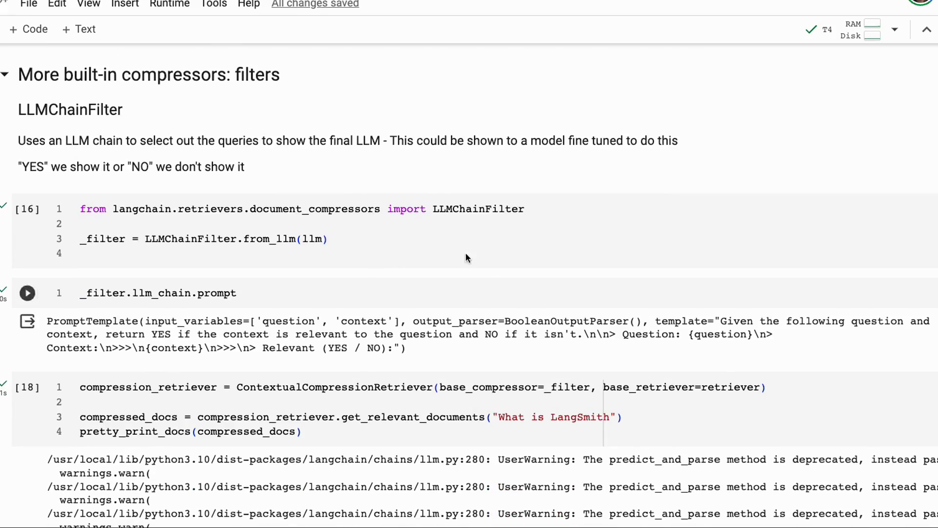
scroll(466, 252, "up", 8)
scroll(465, 252, "up", 4)
scroll(465, 253, "down", 2)
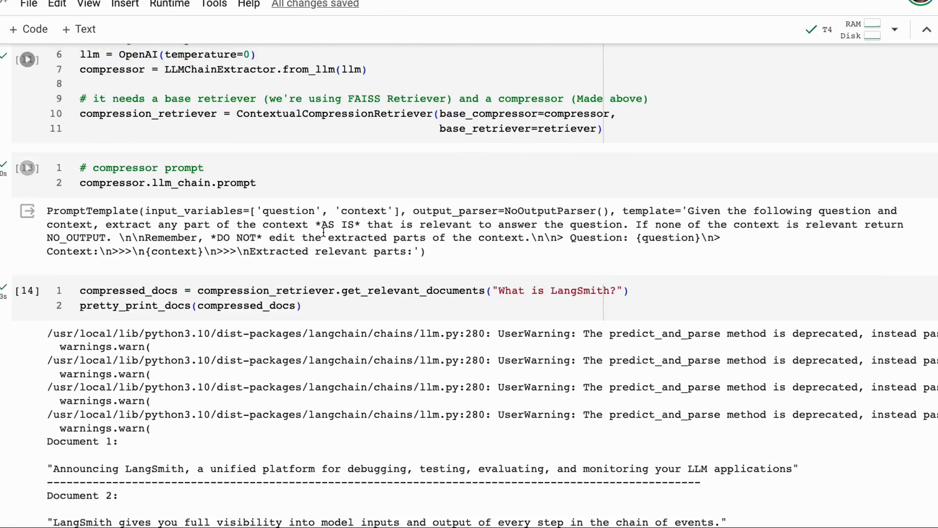
scroll(323, 231, "down", 1)
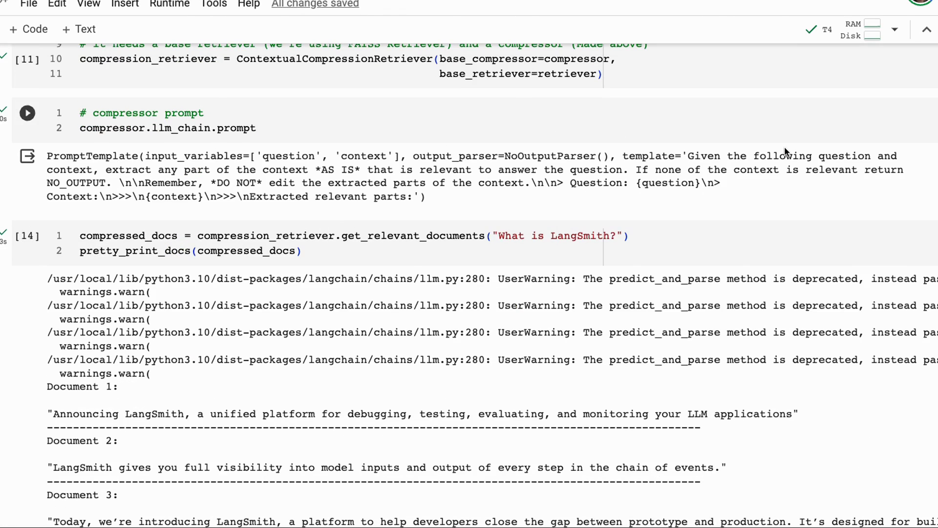